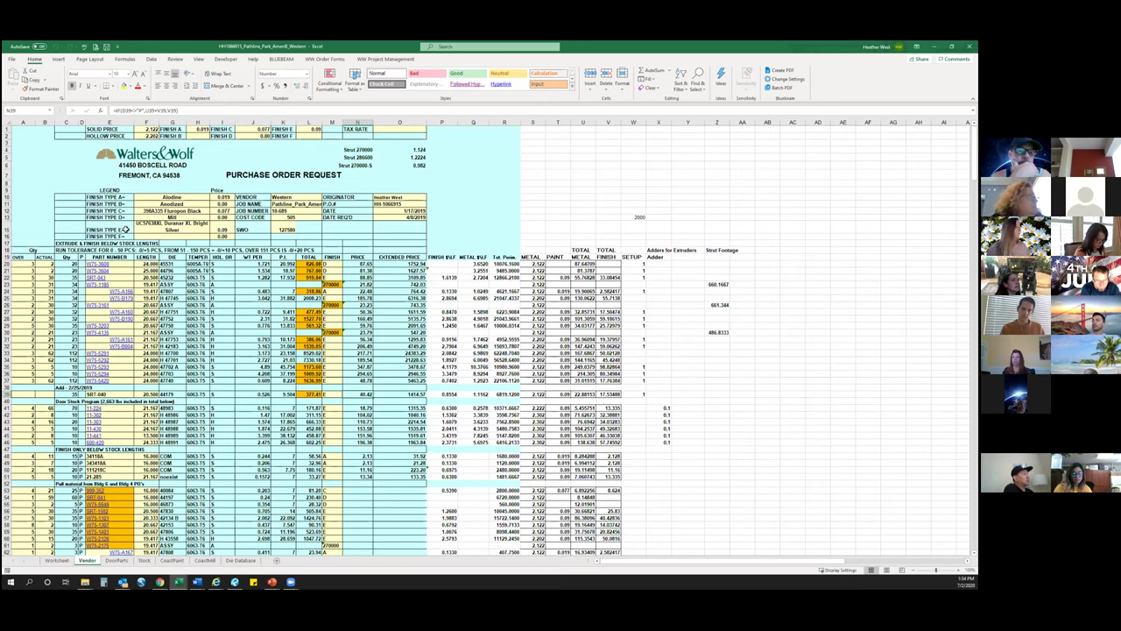
# Examine the finish type E and F entries in the legend and the total pounds at the bottom of the purchase order.
pyautogui.click(147, 226)
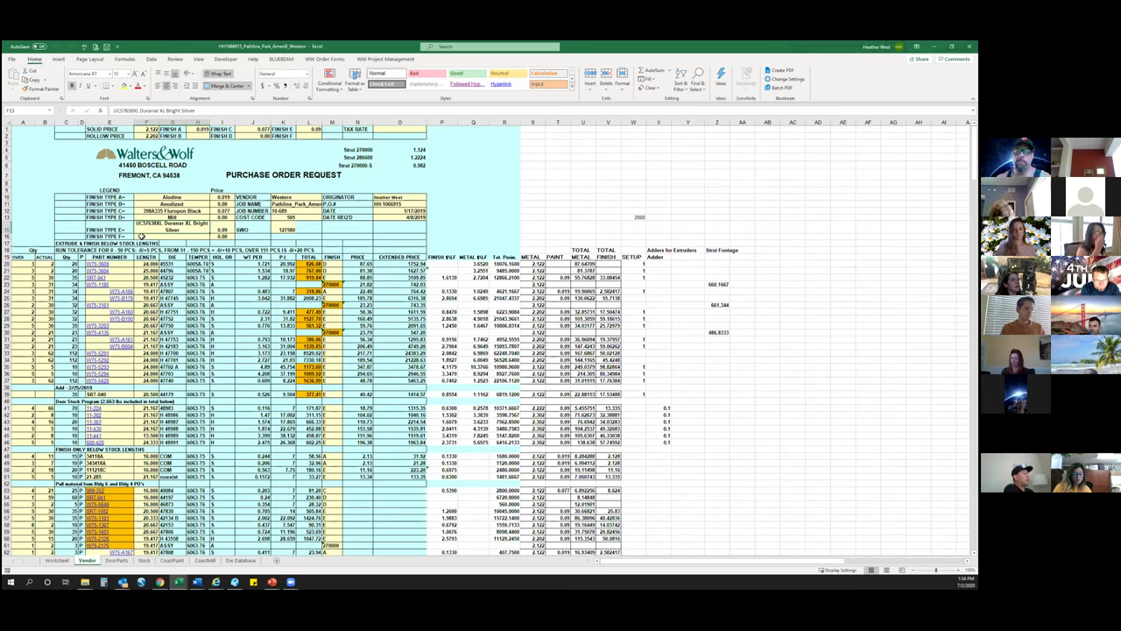
pyautogui.click(141, 236)
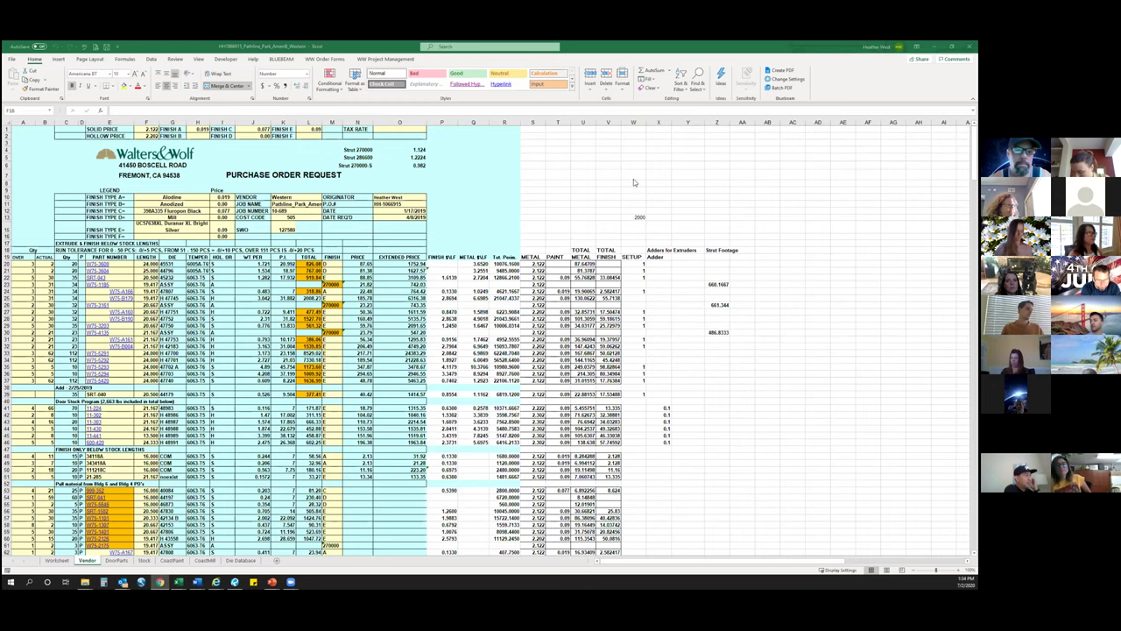
pyautogui.scroll(-3, 429, 298)
pyautogui.scroll(-5, 430, 302)
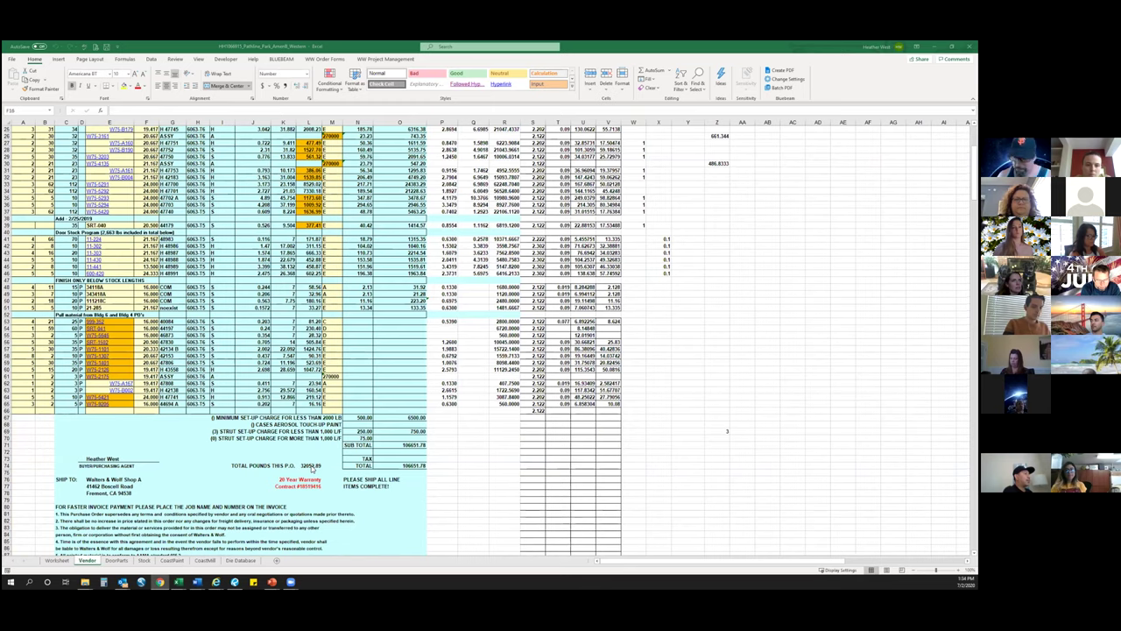
pyautogui.scroll(2, 312, 469)
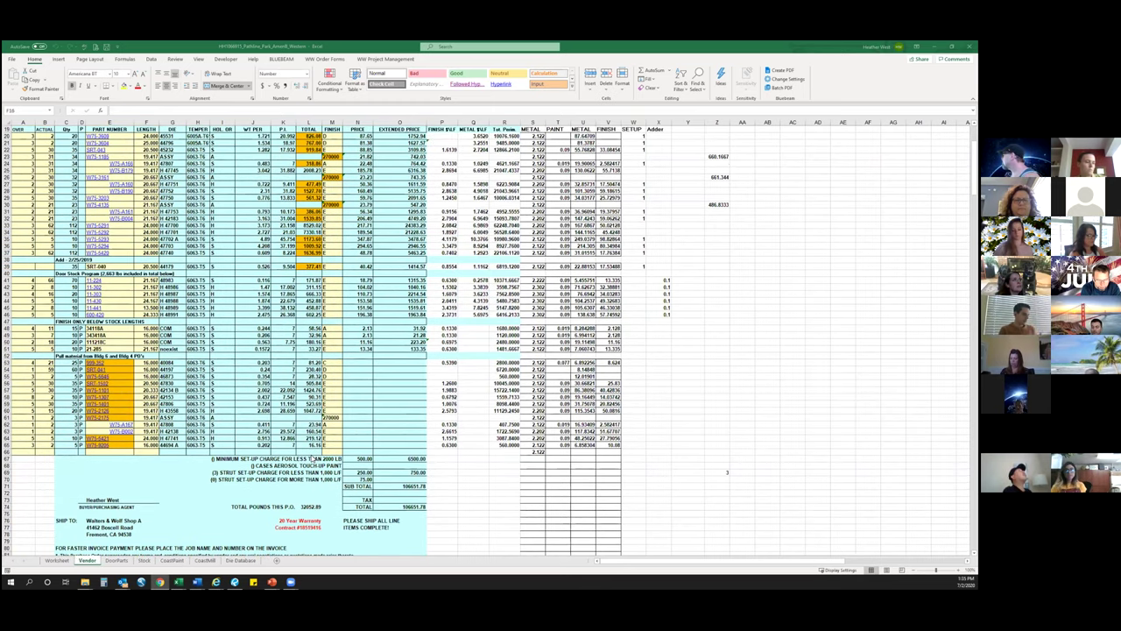
pyautogui.scroll(1, 312, 458)
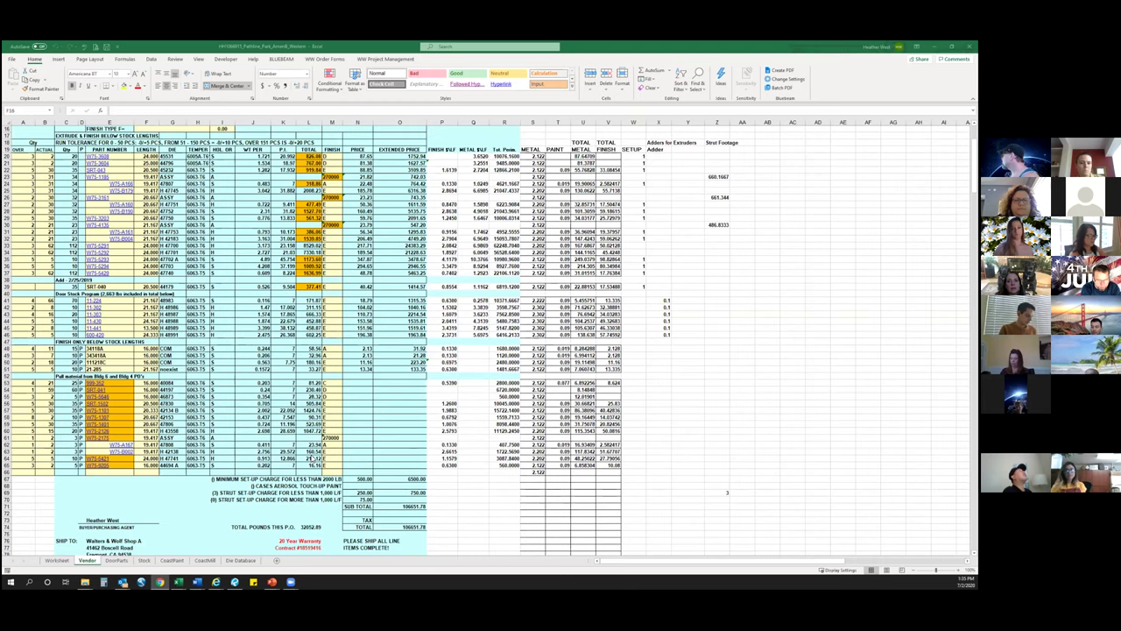
pyautogui.scroll(5, 311, 458)
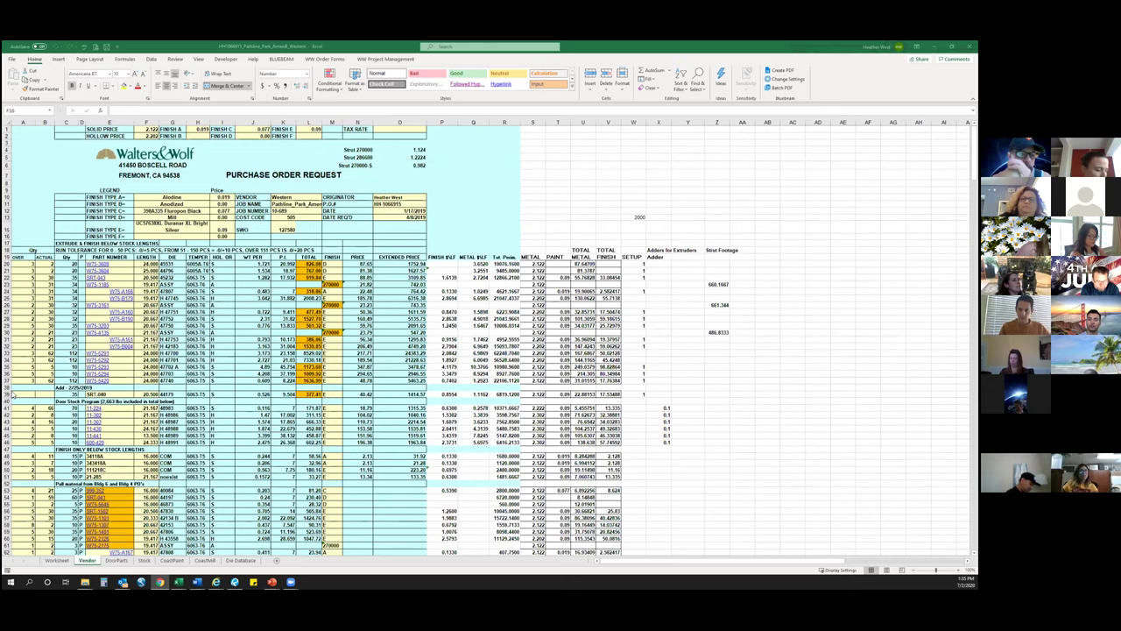
# Copy the blank line at the bottom of the order items and insert it above the "Add - 2/25/2019" row.
pyautogui.scroll(-1, 13, 395)
pyautogui.scroll(-3, 13, 395)
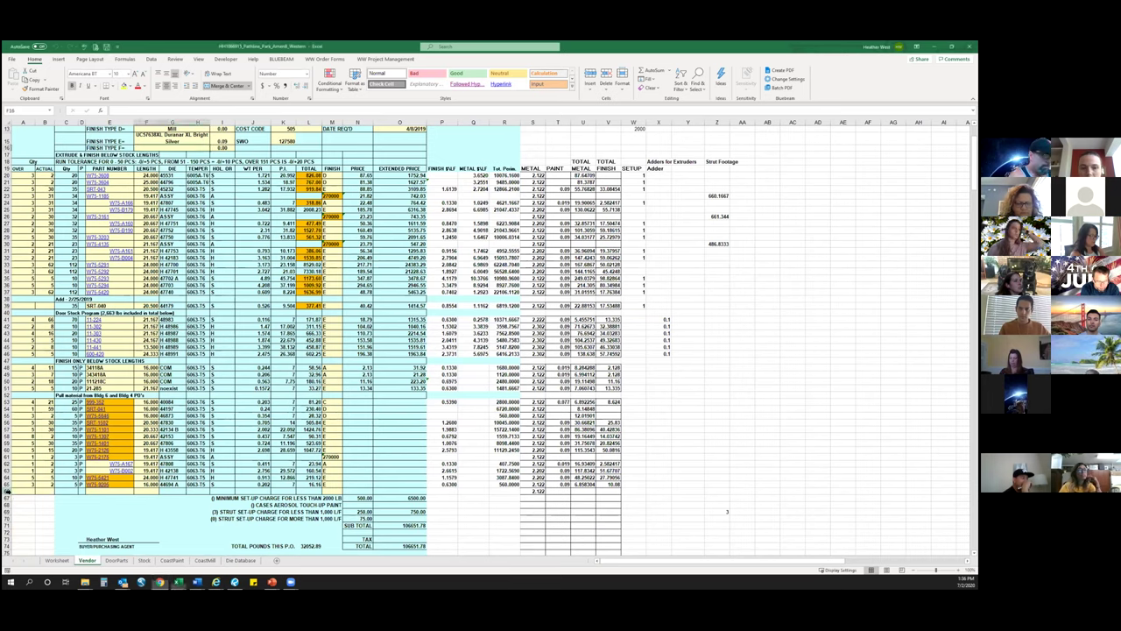
pyautogui.click(7, 492)
pyautogui.rightClick(7, 491)
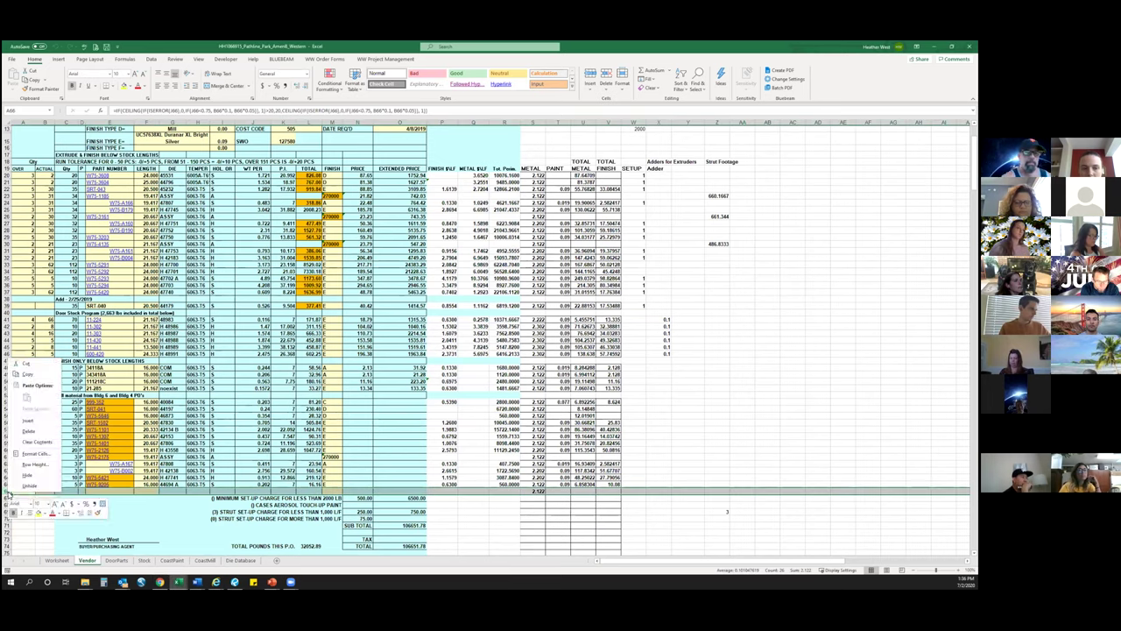
pyautogui.click(26, 374)
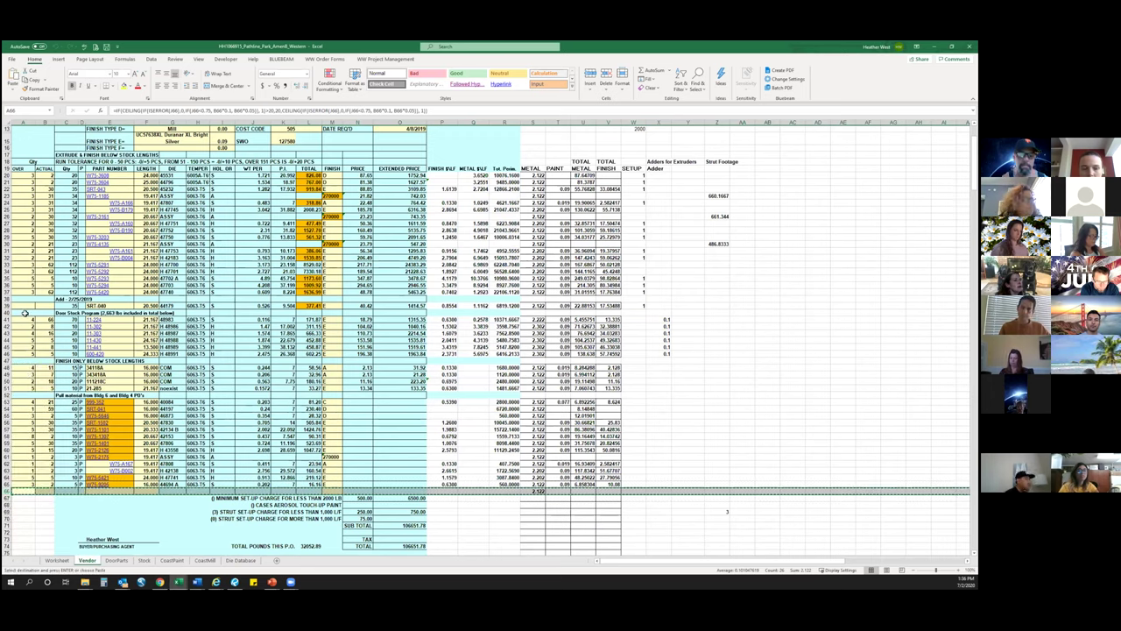
pyautogui.rightClick(9, 299)
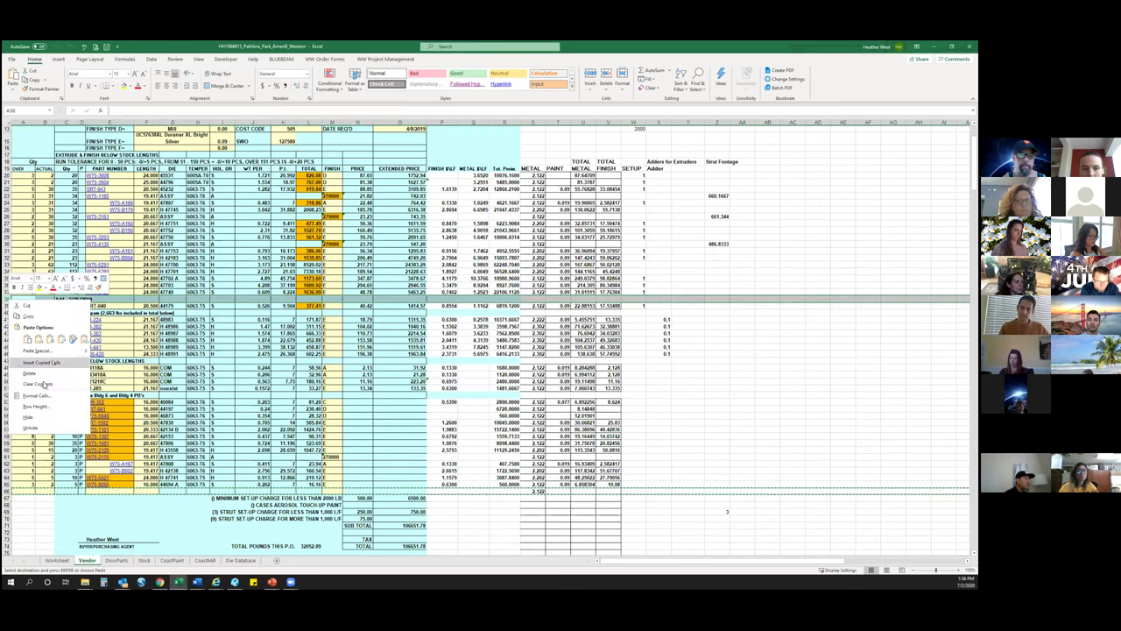
pyautogui.click(43, 363)
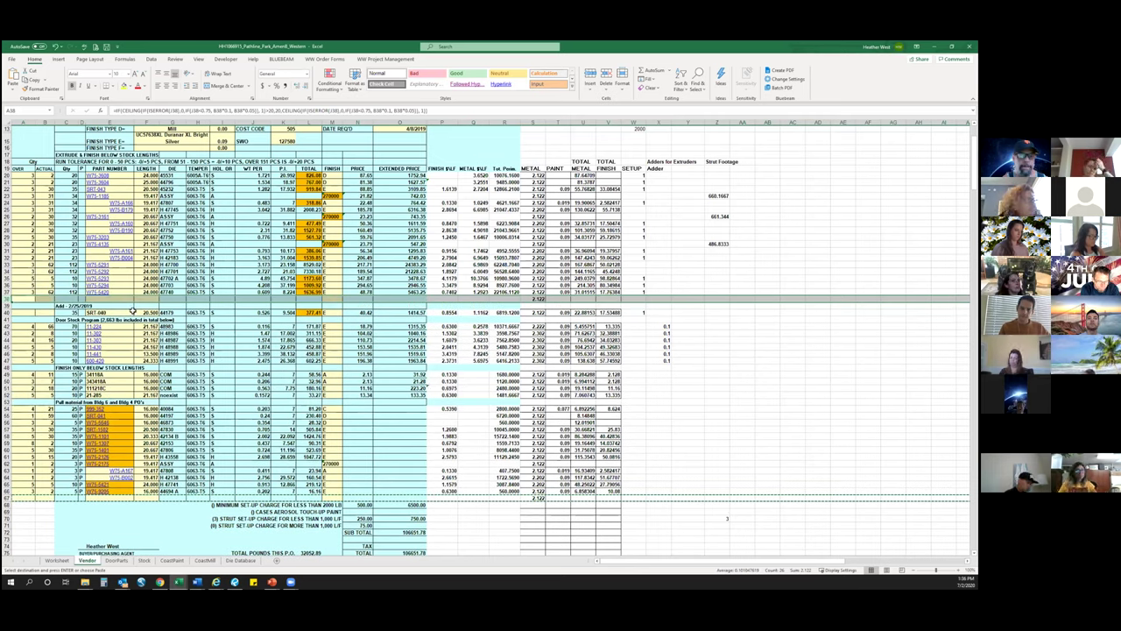
# Enter an actual quantity of 10 in the newly inserted row 38.
pyautogui.click(44, 299)
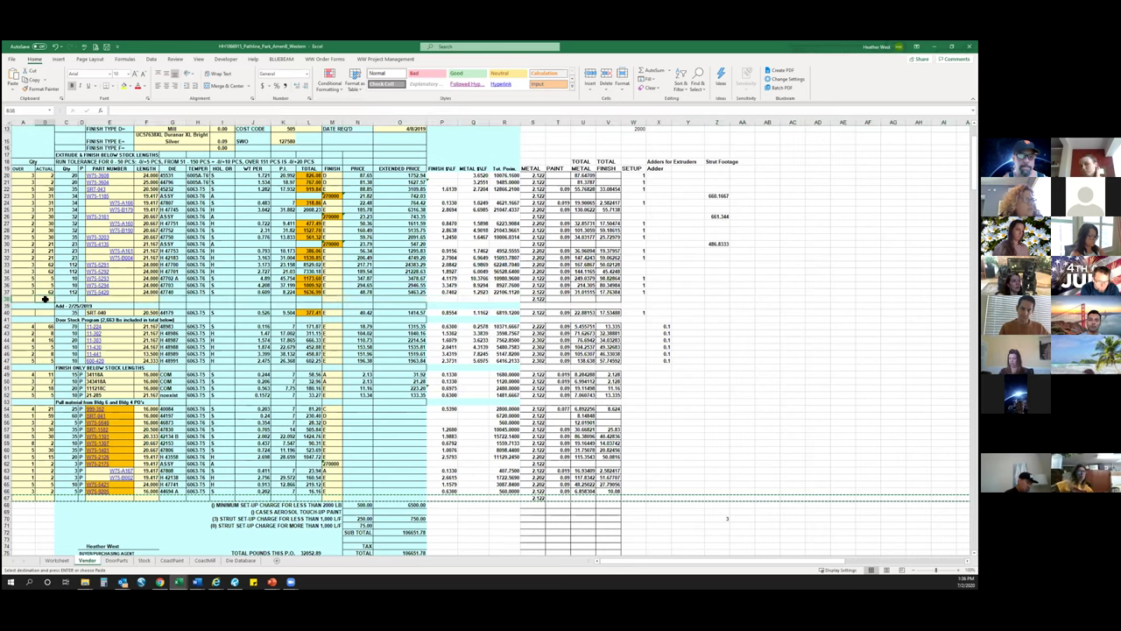
pyautogui.write('10')
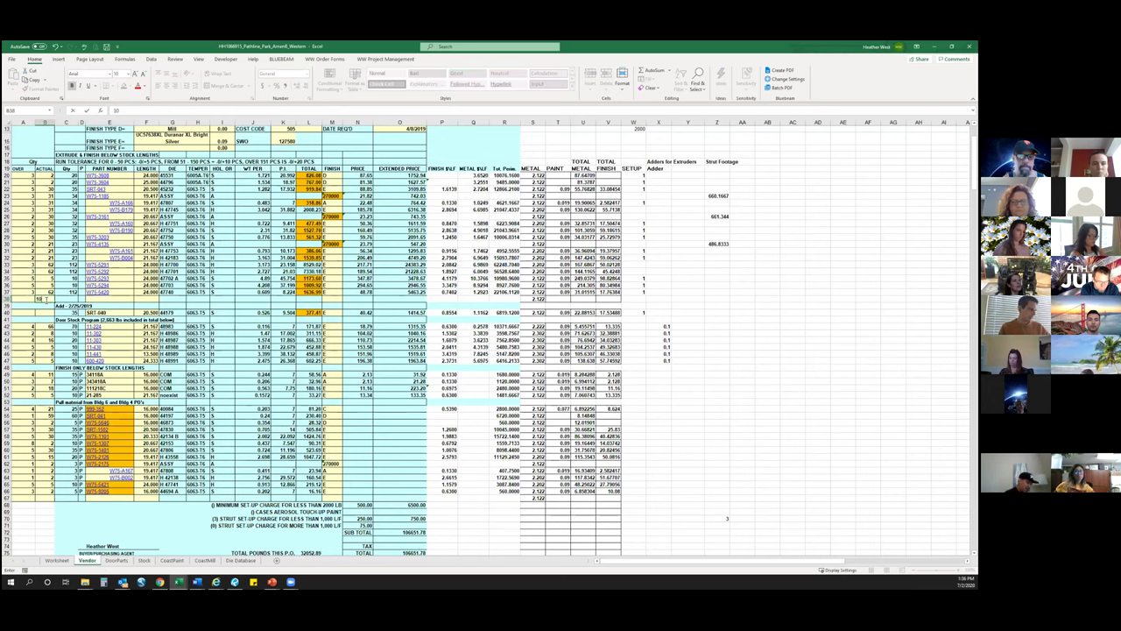
pyautogui.press('Return')
pyautogui.press('Up')
pyautogui.press('Right')
pyautogui.press('Right')
pyautogui.press('Right')
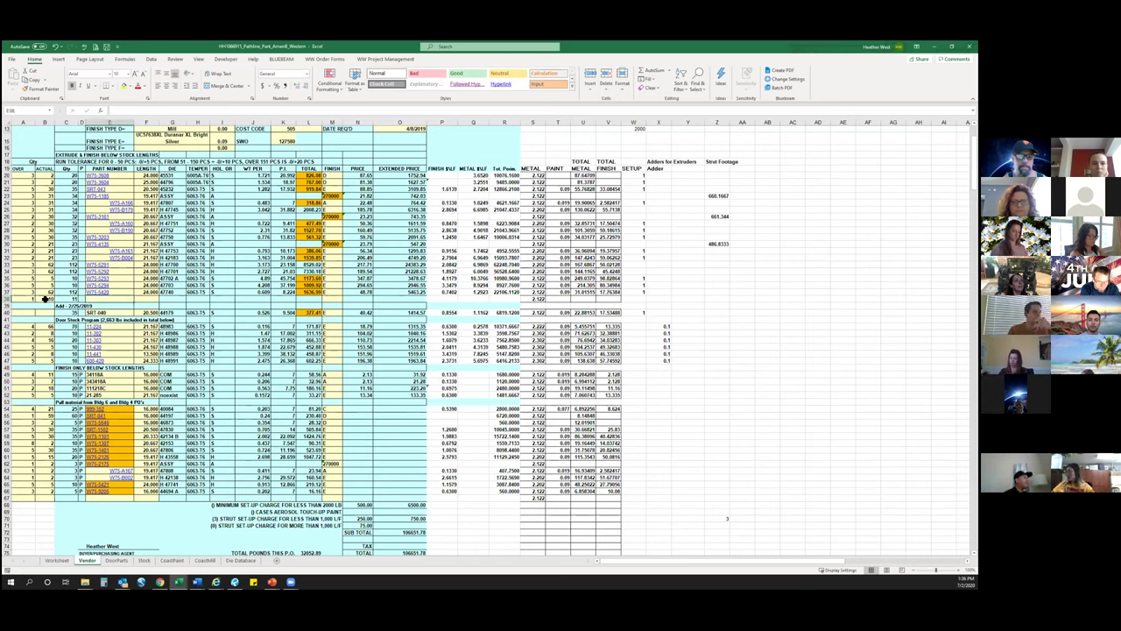
# Enter W75-5369 as the part number in row 38.
pyautogui.write('W7S-5')
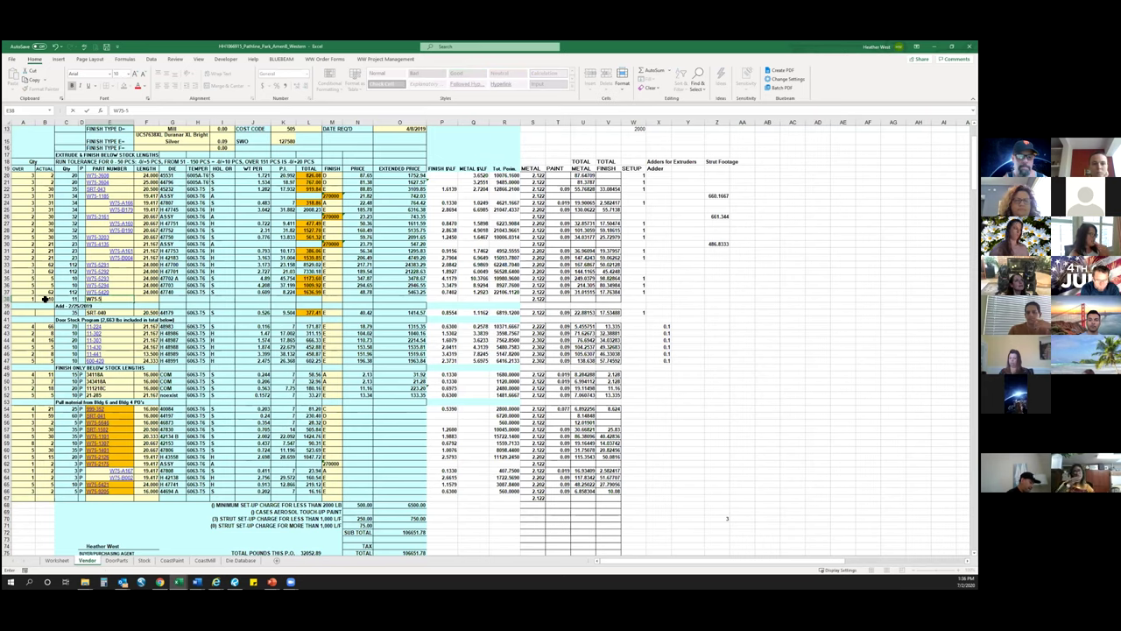
pyautogui.write('9')
pyautogui.click(45, 298)
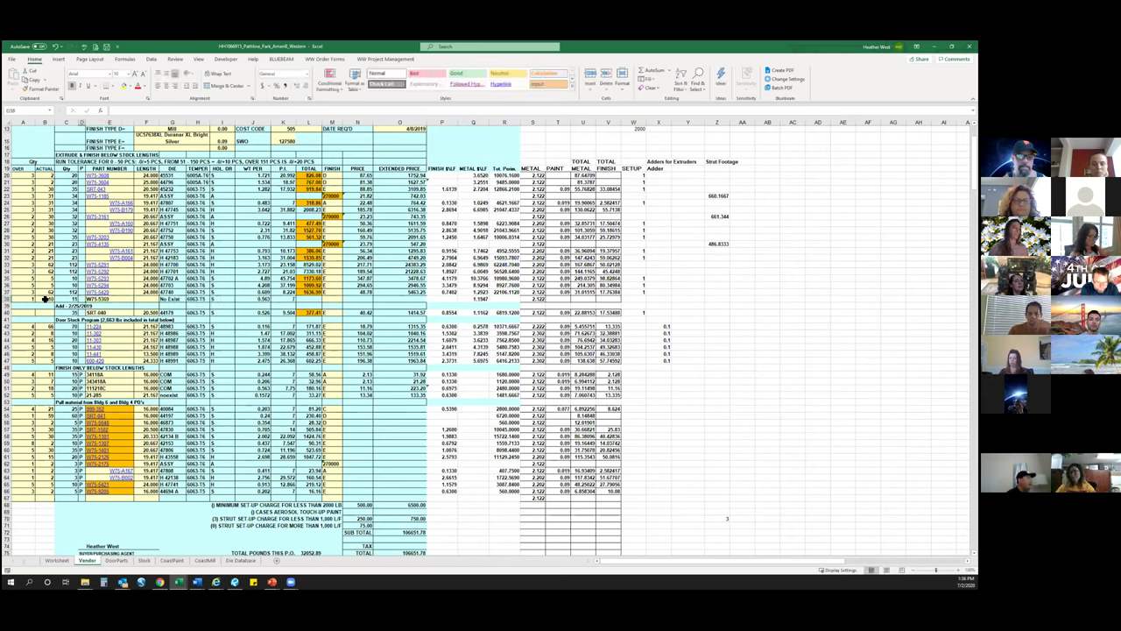
pyautogui.press('Right')
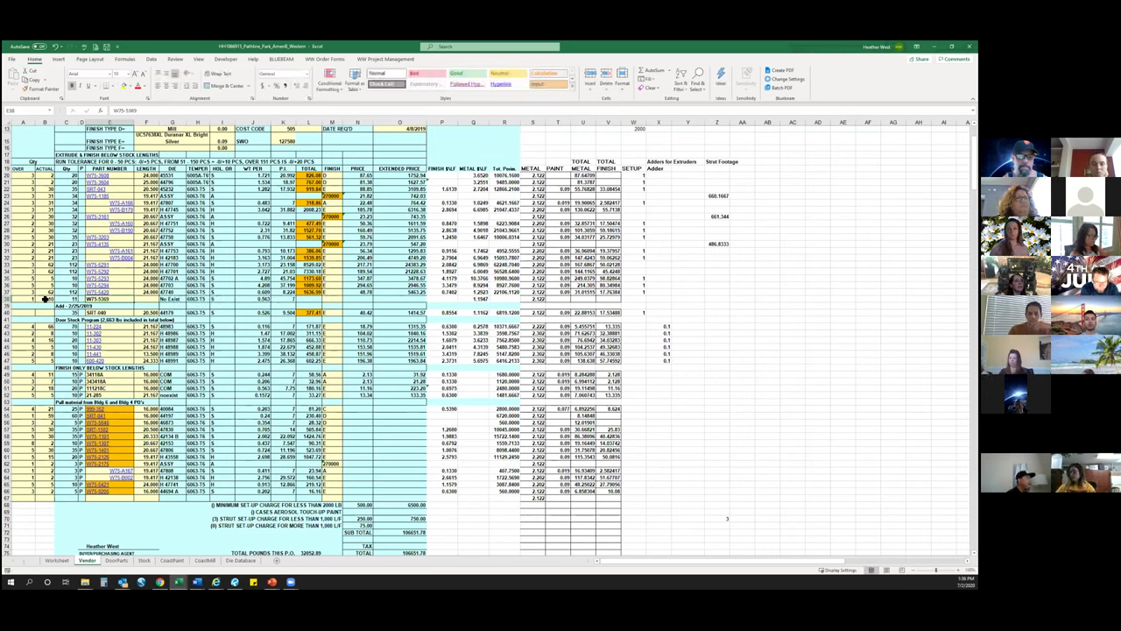
# Try the part number without its hyphen, w755369, in row 38 and check the cells that prefill from it.
pyautogui.write('w75')
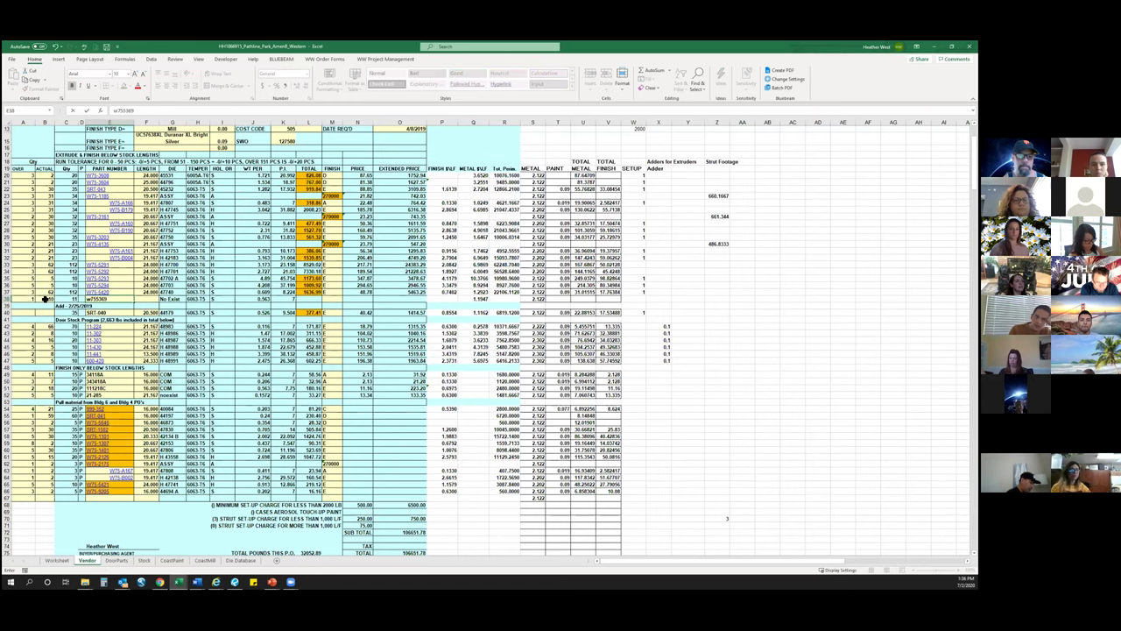
pyautogui.press('Return')
pyautogui.press('Right')
pyautogui.press('Right')
pyautogui.press('Right')
pyautogui.press('Right')
pyautogui.press('Right')
pyautogui.press('Right')
pyautogui.press('Right')
pyautogui.press('Right')
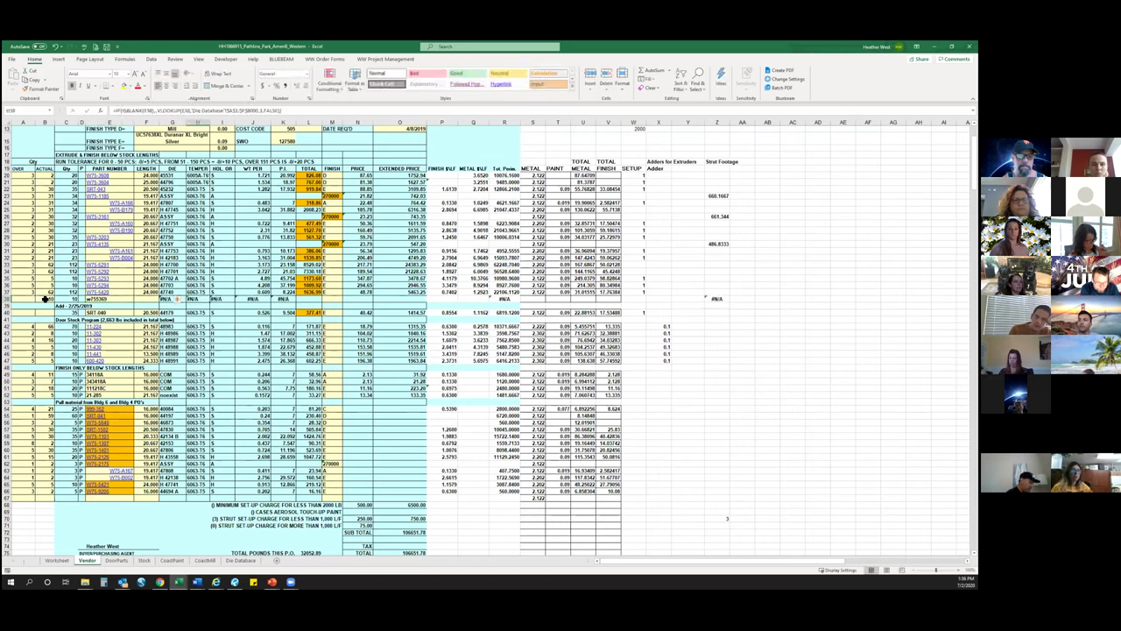
# Correct the part number in row 38 to the hyphenated format w75-5369.
pyautogui.press('Left')
pyautogui.press('Left')
pyautogui.press('Left')
pyautogui.press('Left')
pyautogui.press('Left')
pyautogui.press('Left')
pyautogui.press('Left')
pyautogui.press('Left')
pyautogui.press('Left')
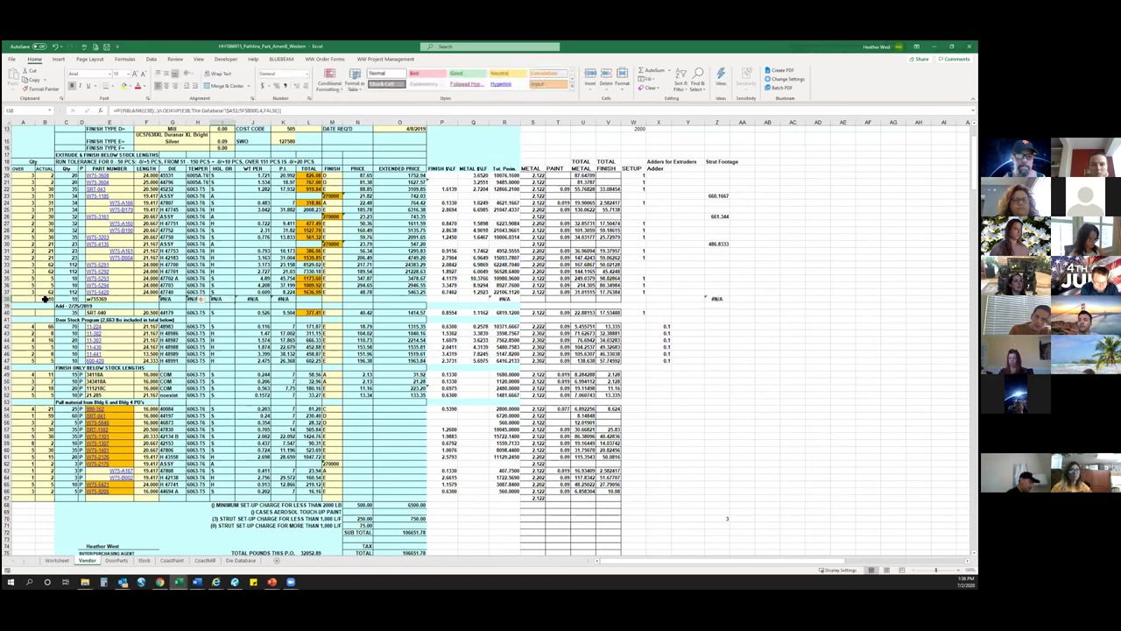
pyautogui.press('Left')
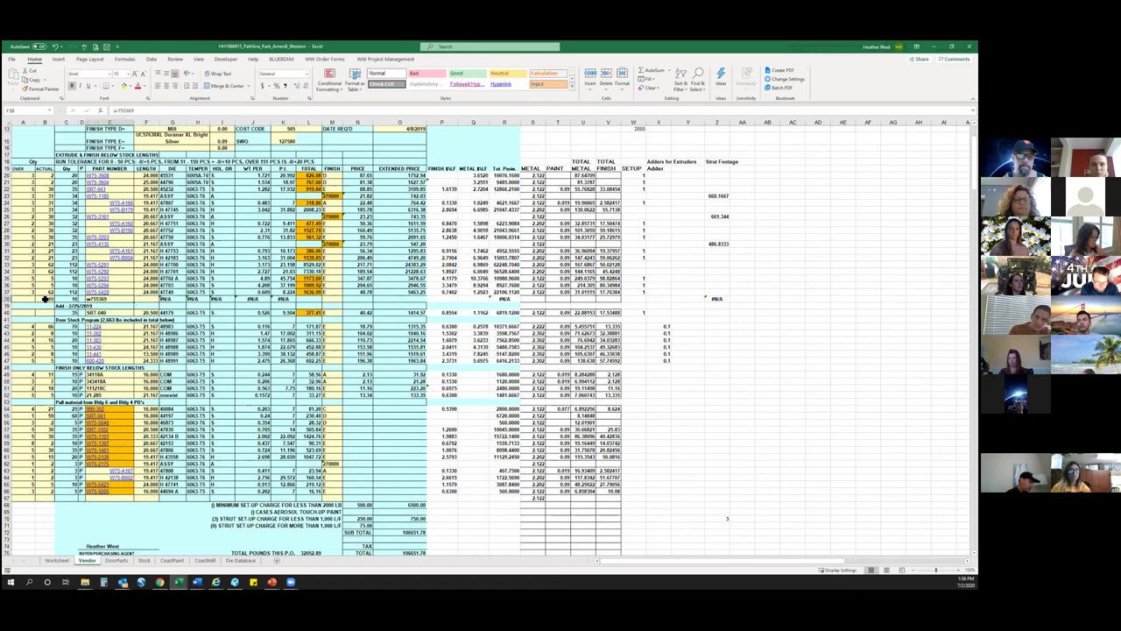
pyautogui.write('w75')
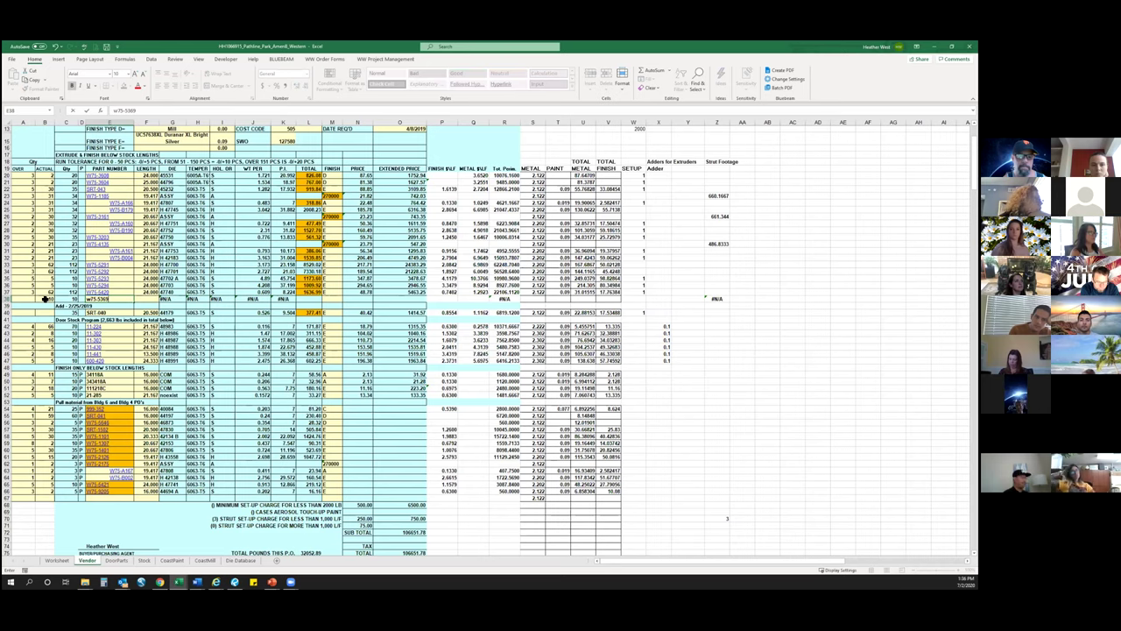
pyautogui.press('Return')
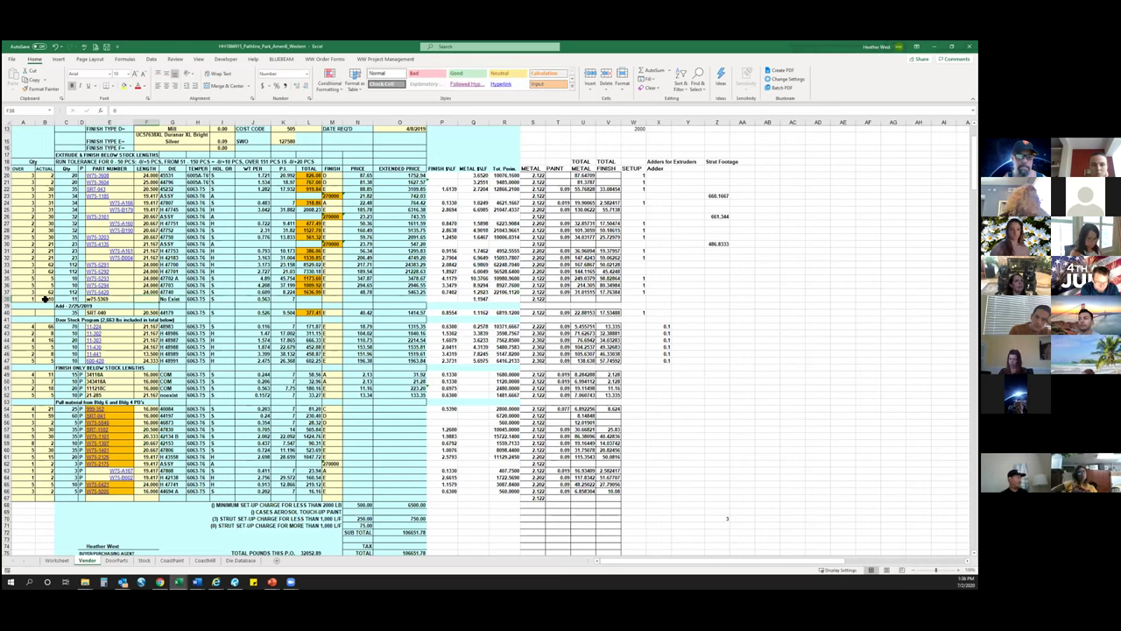
# Set the length in row 38 to 240 and return to the Metal Order Form slide.
pyautogui.write('240')
pyautogui.press('Return')
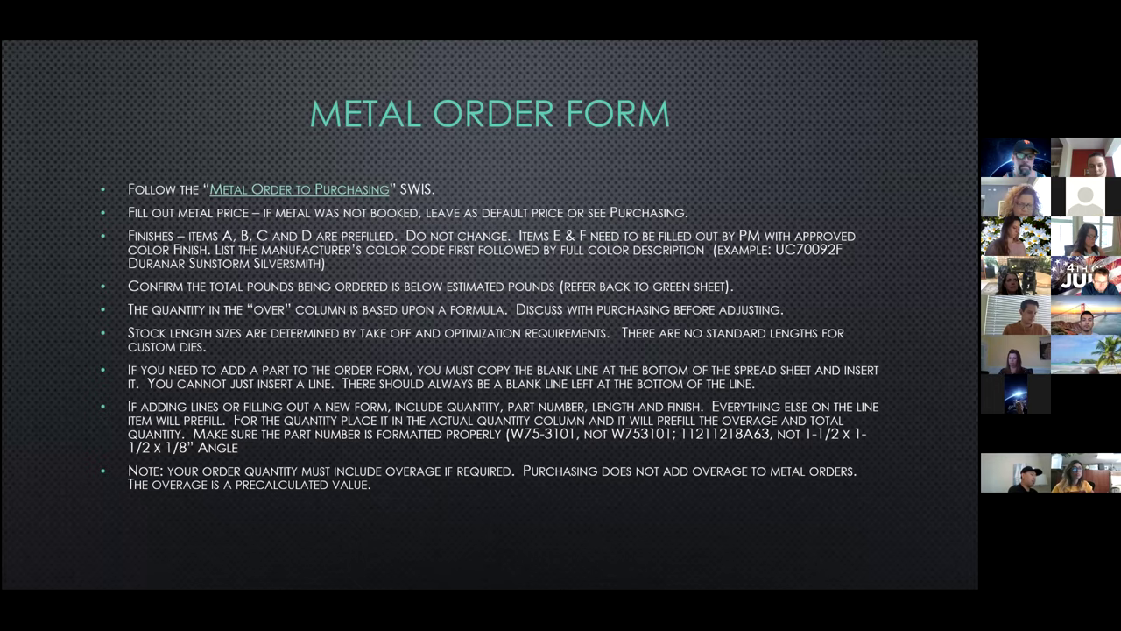
pyautogui.click(934, 46)
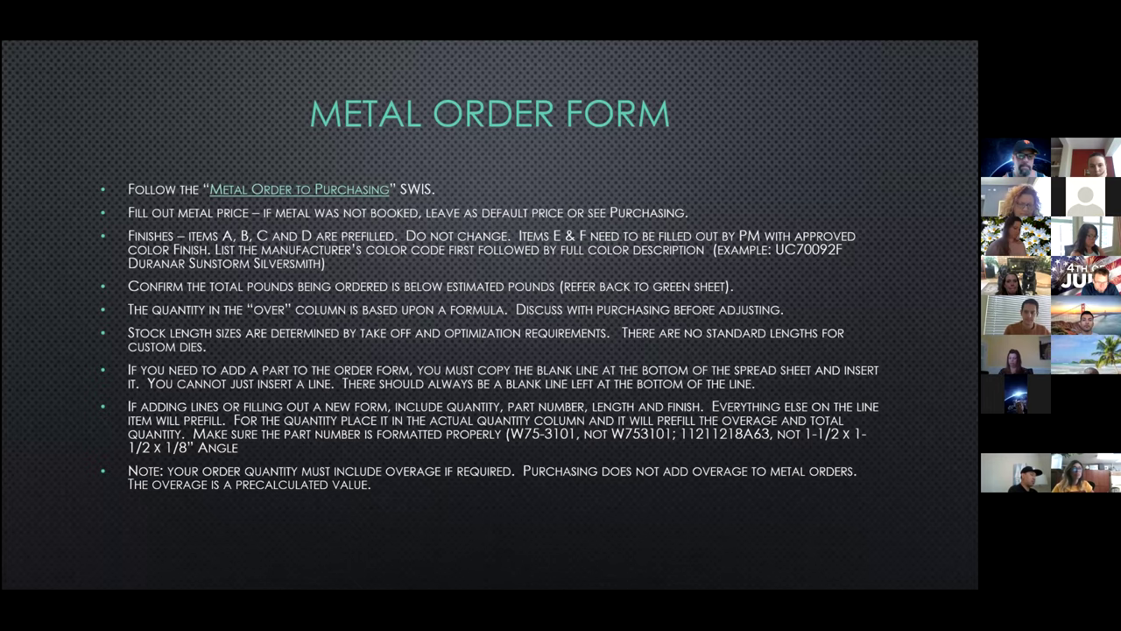